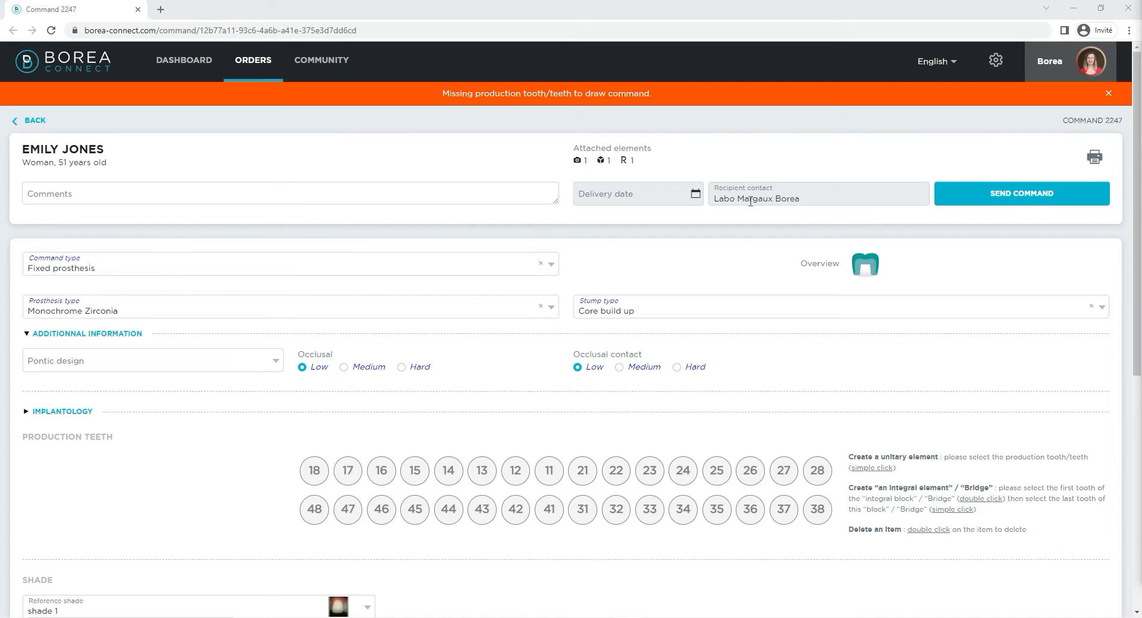
- Choose the laboratory listed just below Digital-lab in the contacts as the command's recipient
click(750, 197)
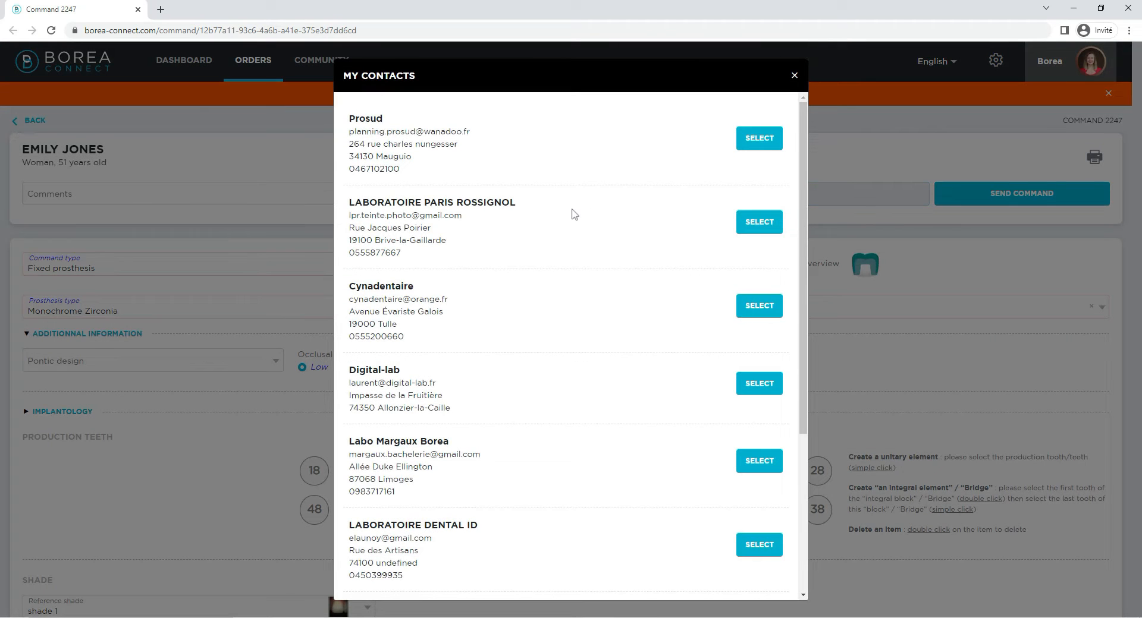
scroll(574, 214, down, 3)
scroll(574, 217, down, 2)
scroll(574, 221, up, 5)
click(758, 463)
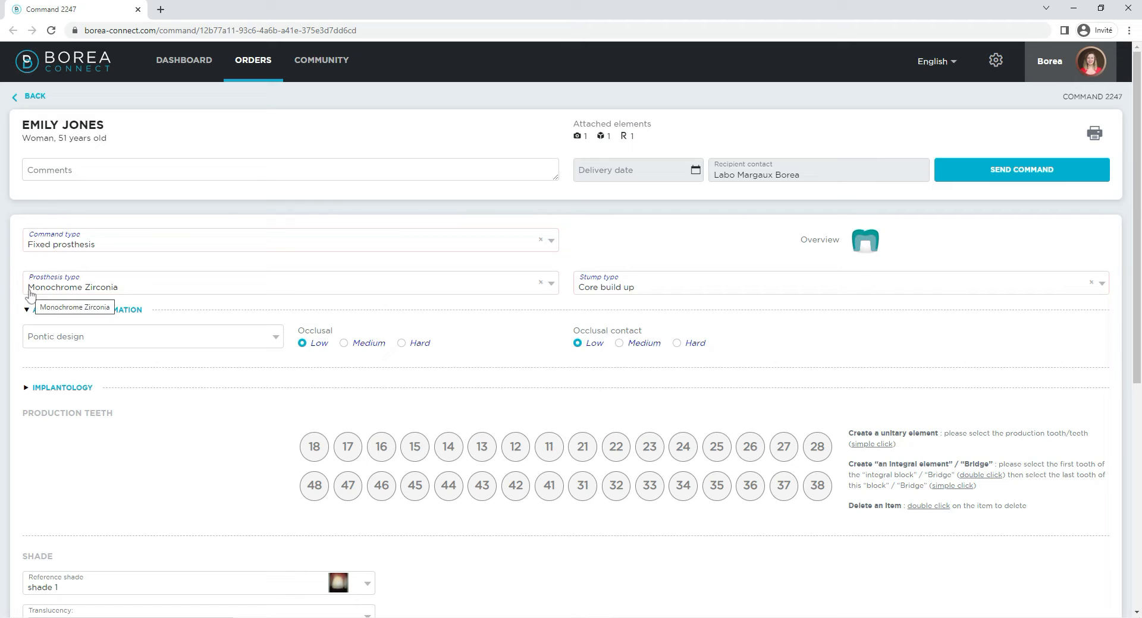
- Switch the command type to Removable prosthesis and back to Fixed prosthesis, then collapse and reopen the additional information
click(54, 246)
click(50, 264)
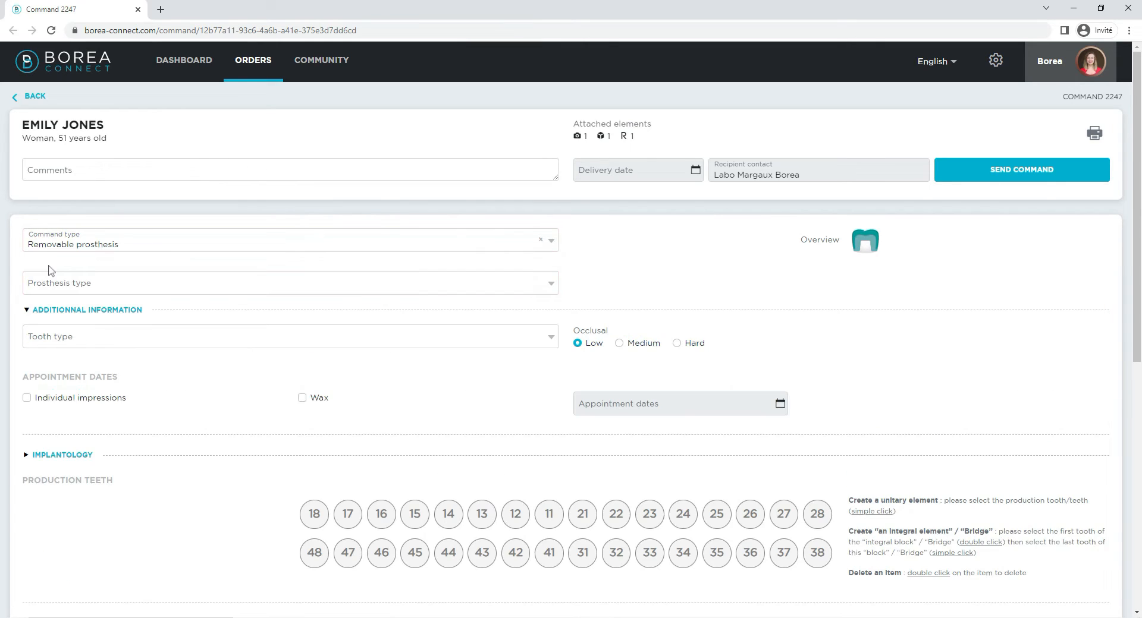
click(56, 252)
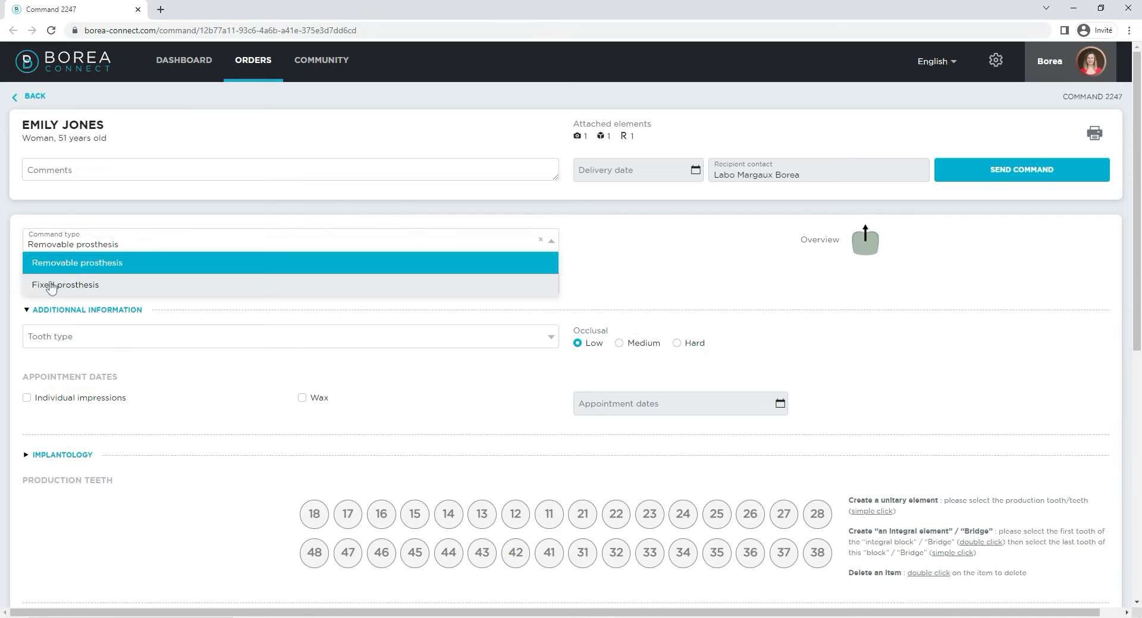
click(48, 284)
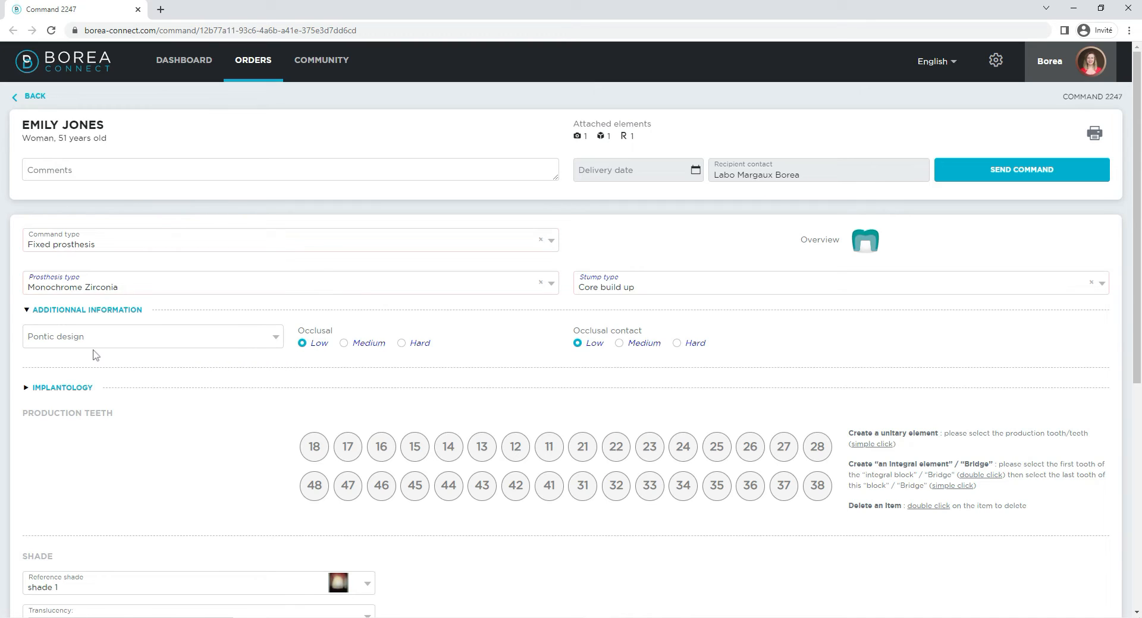
click(26, 310)
click(26, 309)
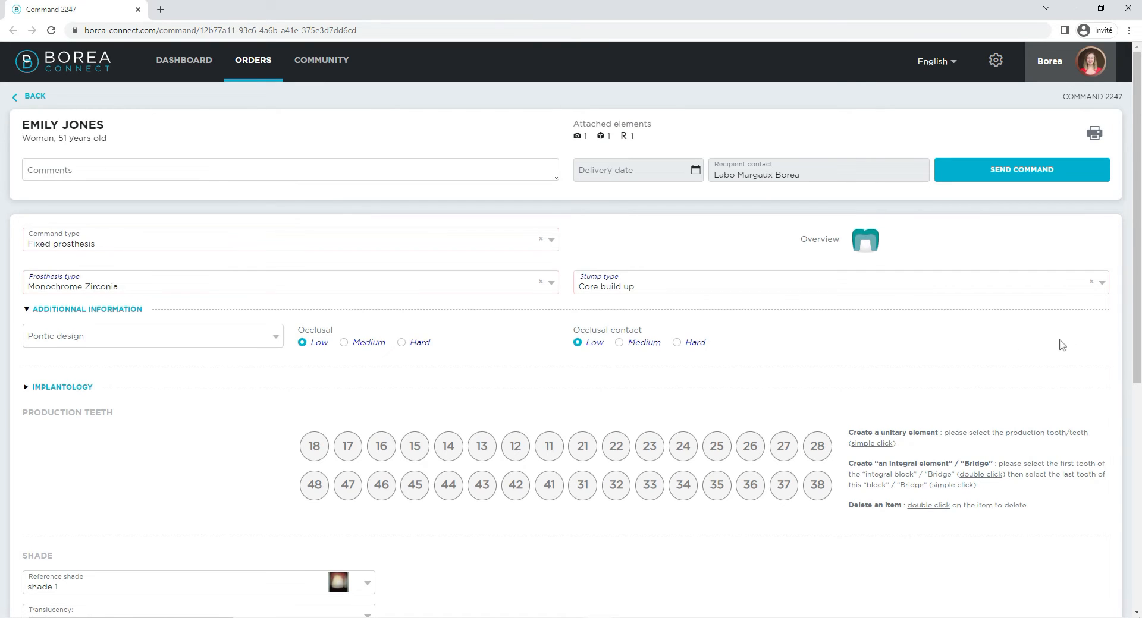
- Add tooth 11 as a unitary element in the production teeth chart and delete it again
scroll(877, 359, down, 1)
scroll(743, 363, down, 1)
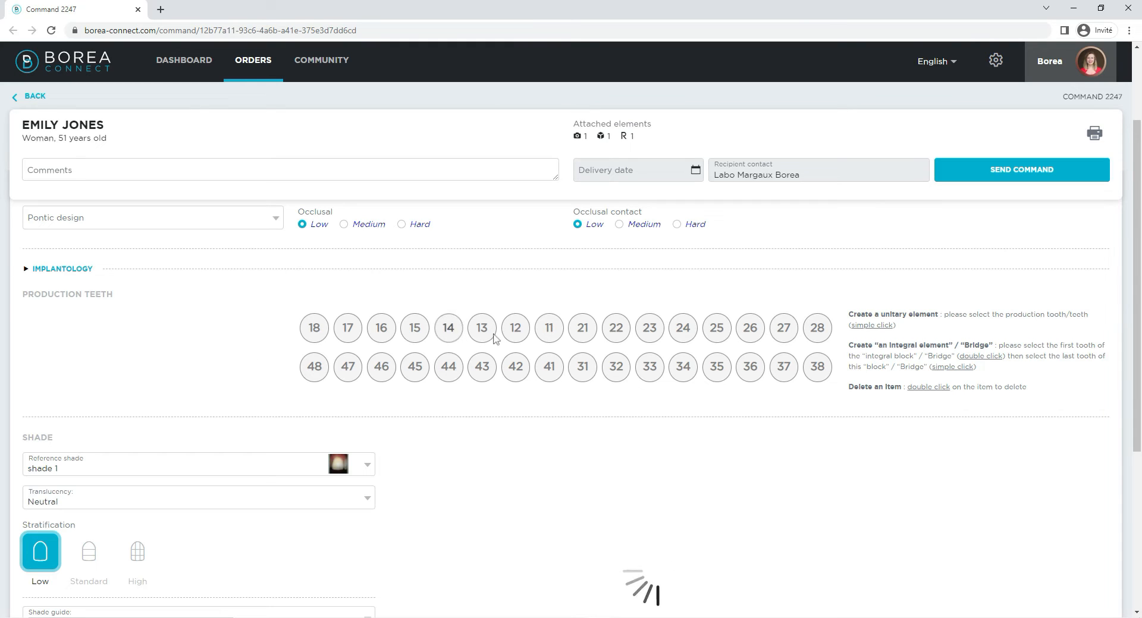
click(549, 333)
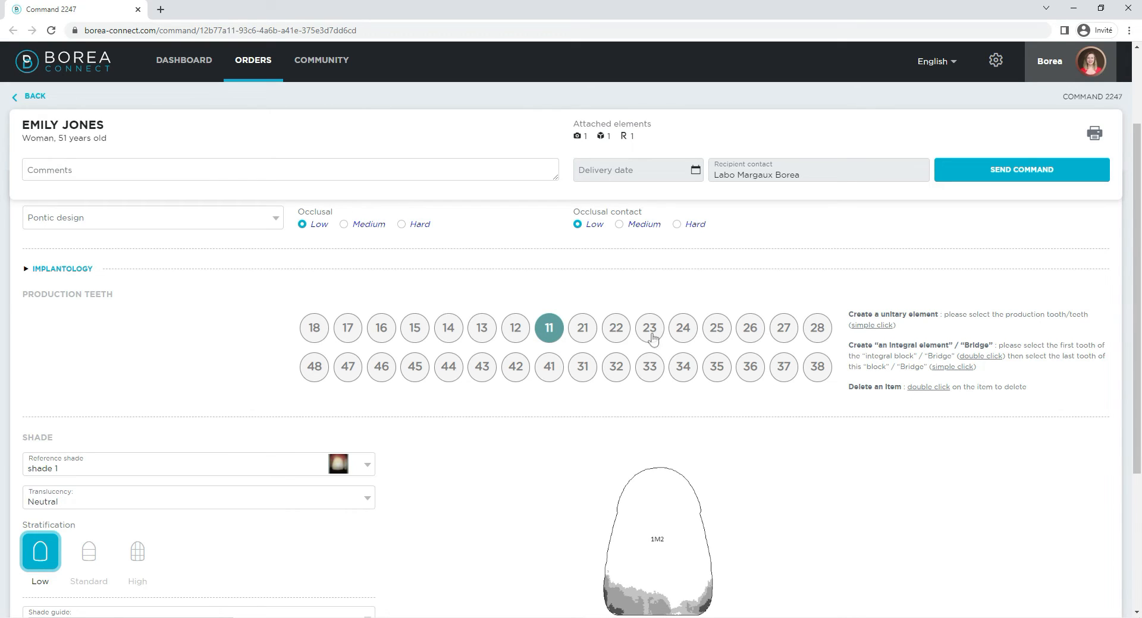
double_click(549, 329)
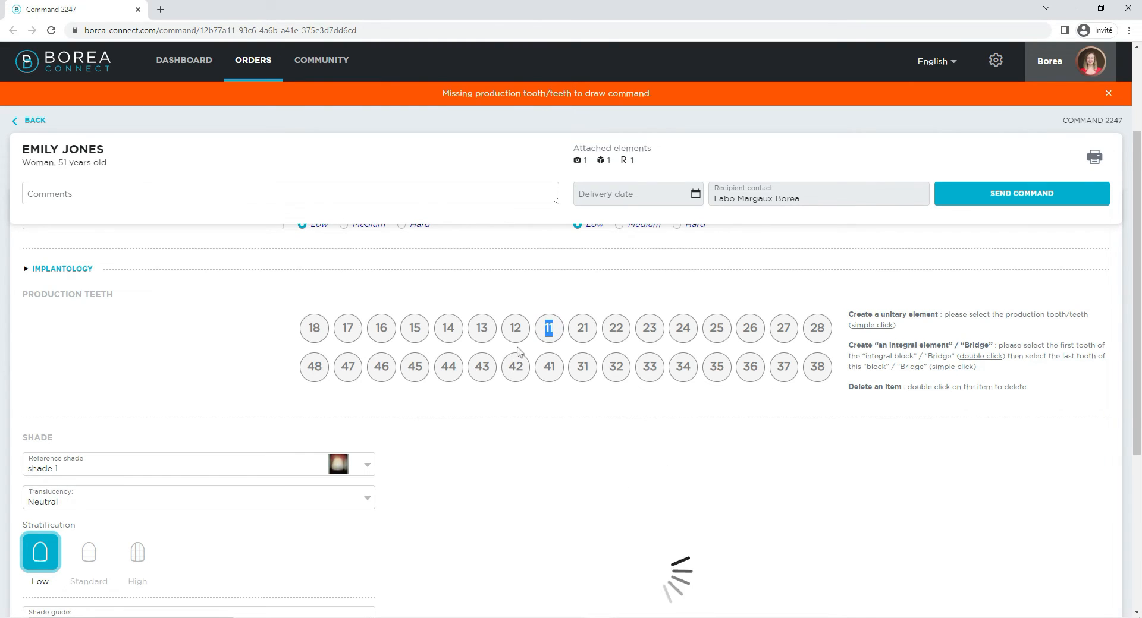
- Create a bridge from tooth 13 to tooth 21 in the production teeth chart
double_click(483, 330)
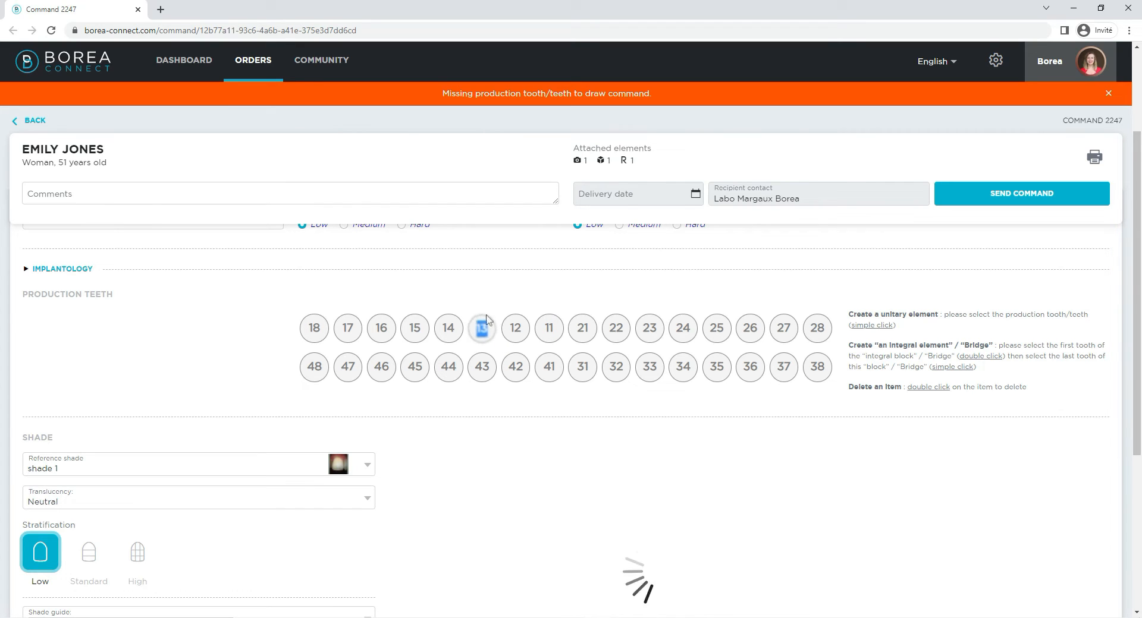
click(581, 333)
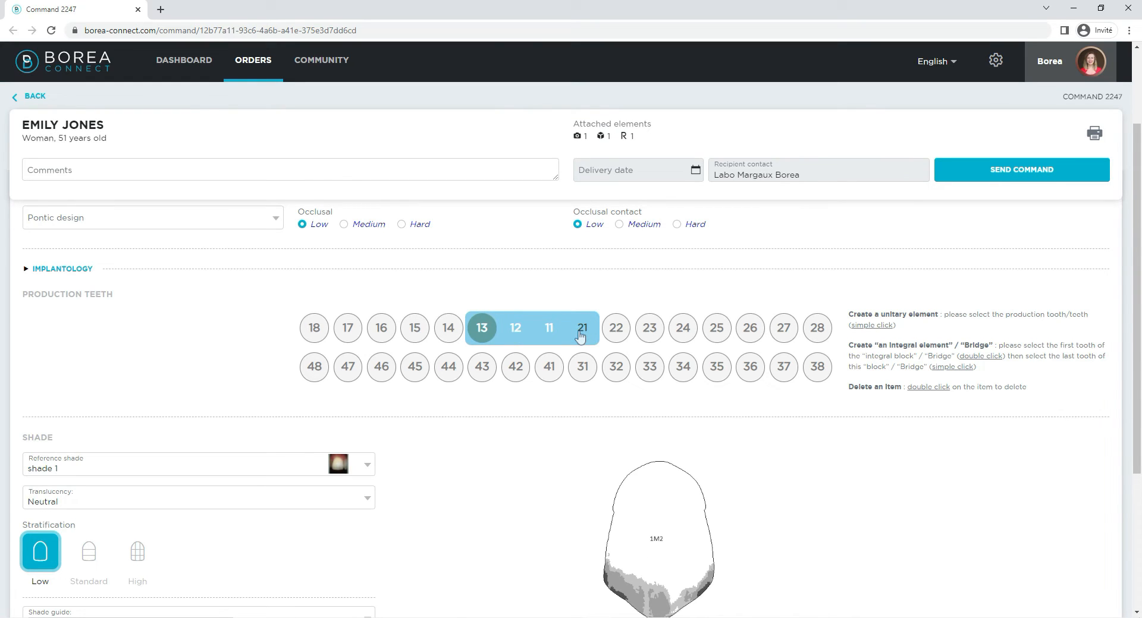
- Review the reference shade choices and the full range of translucency levels in the Shade section
scroll(566, 337, down, 2)
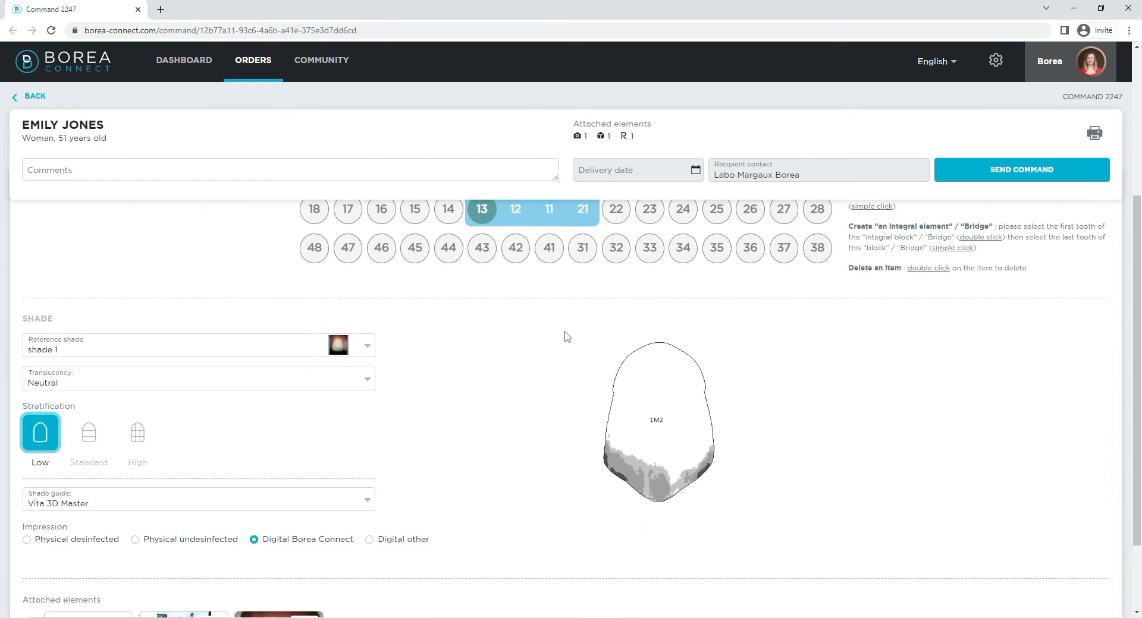
scroll(566, 337, down, 1)
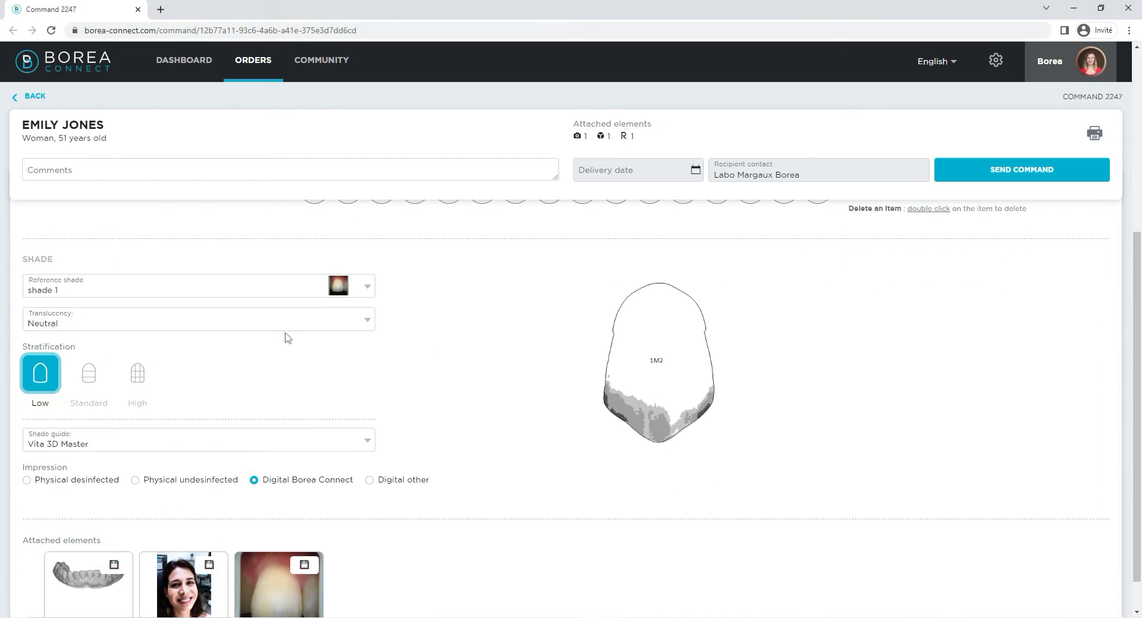
click(235, 295)
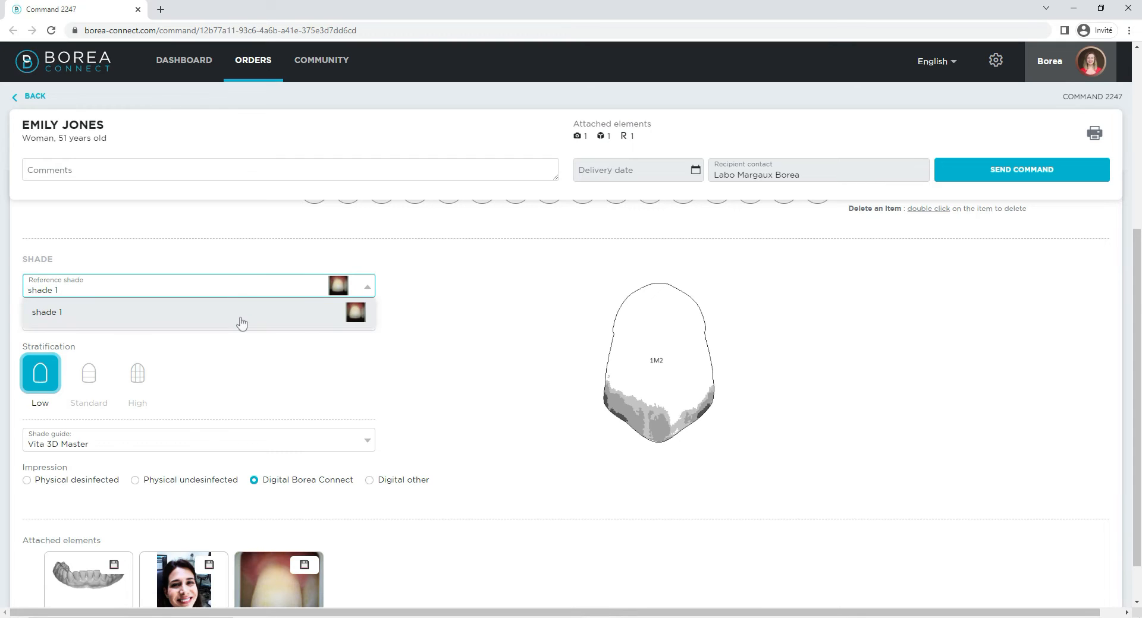
click(247, 291)
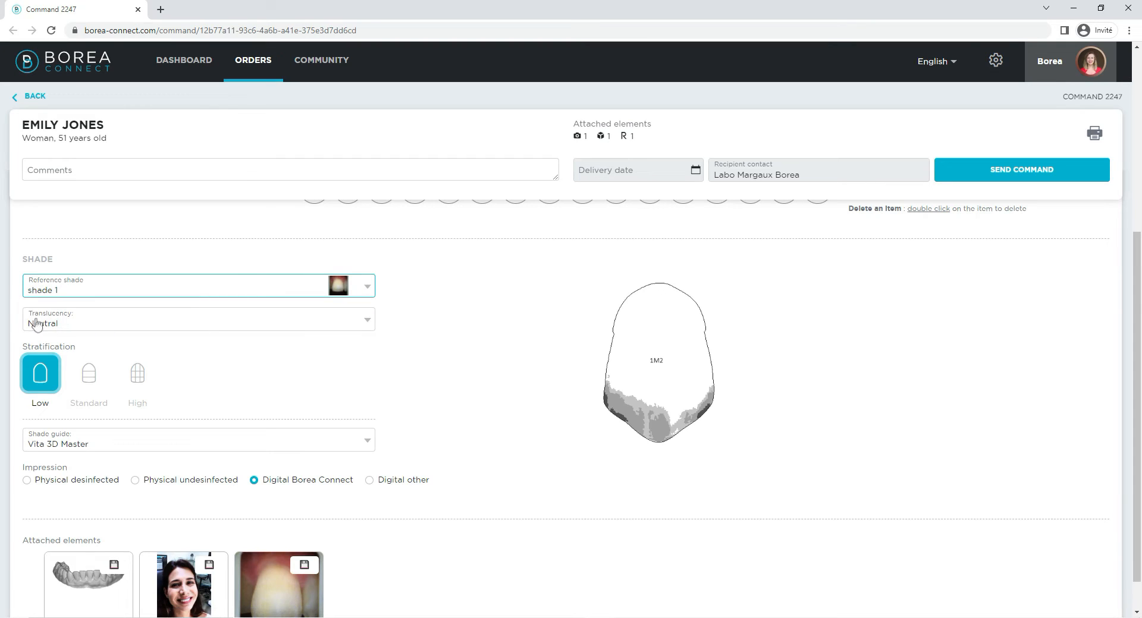
click(78, 324)
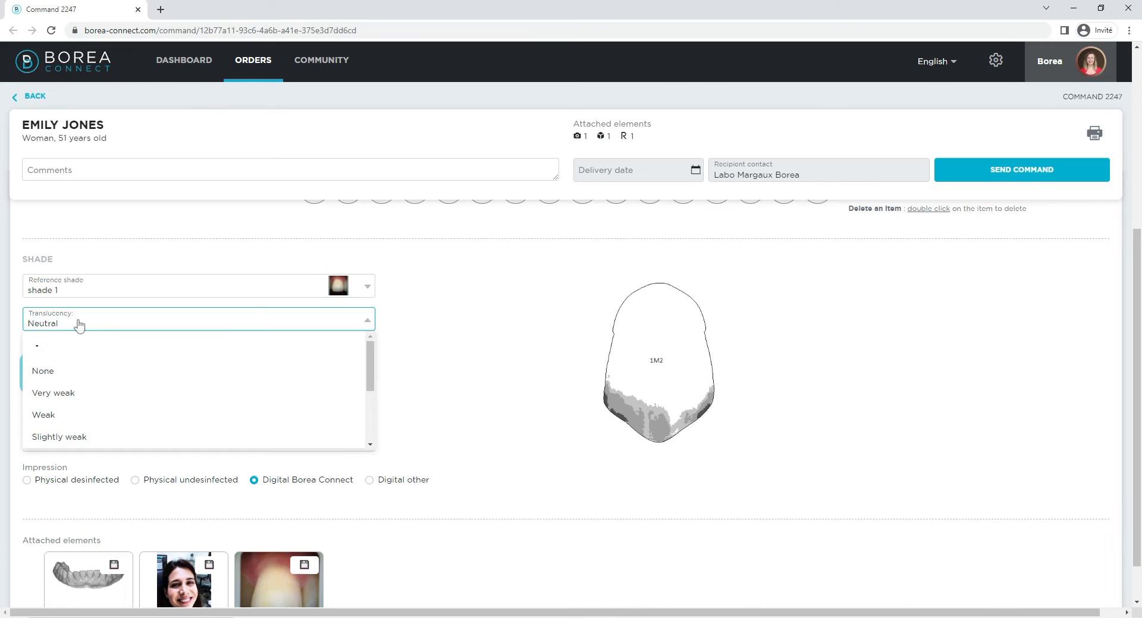
click(79, 326)
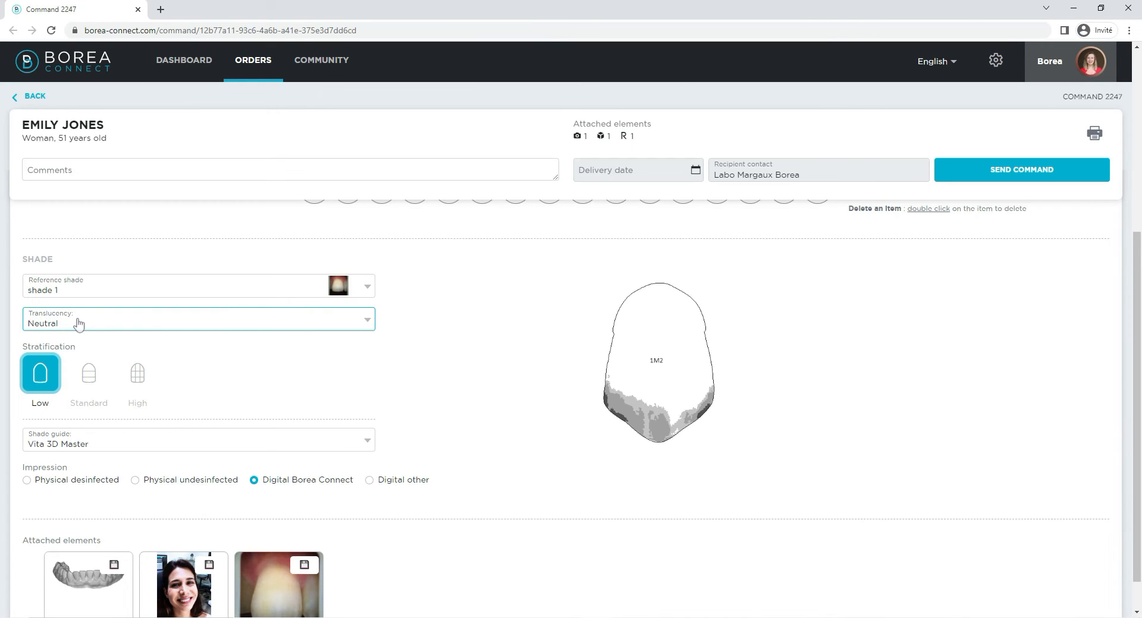
click(78, 324)
scroll(78, 436, down, 1)
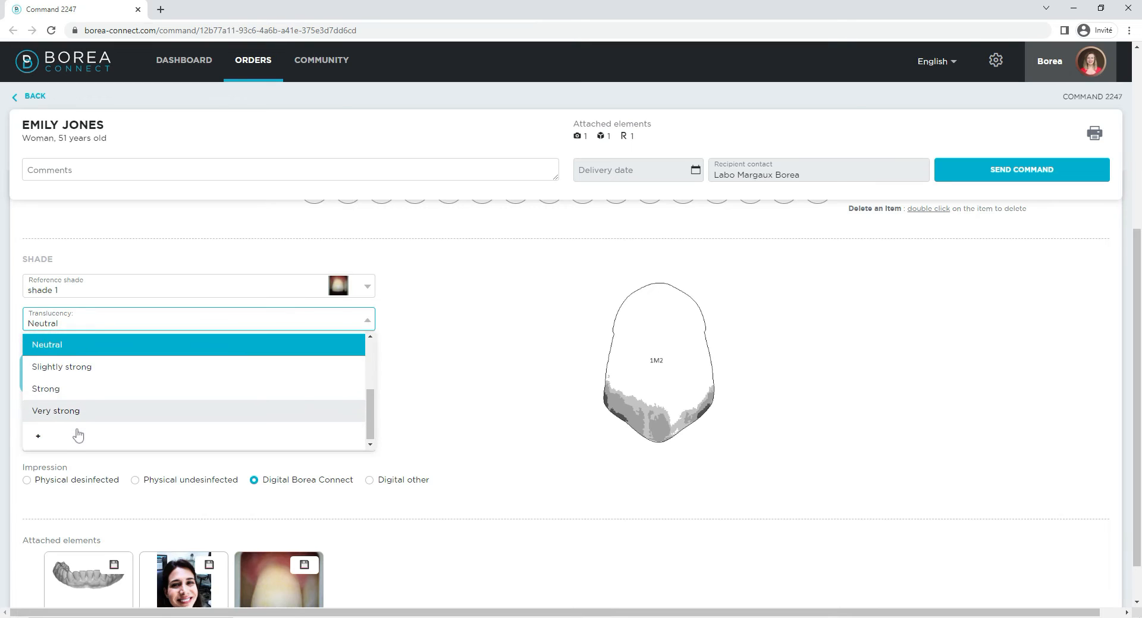
scroll(82, 387, up, 3)
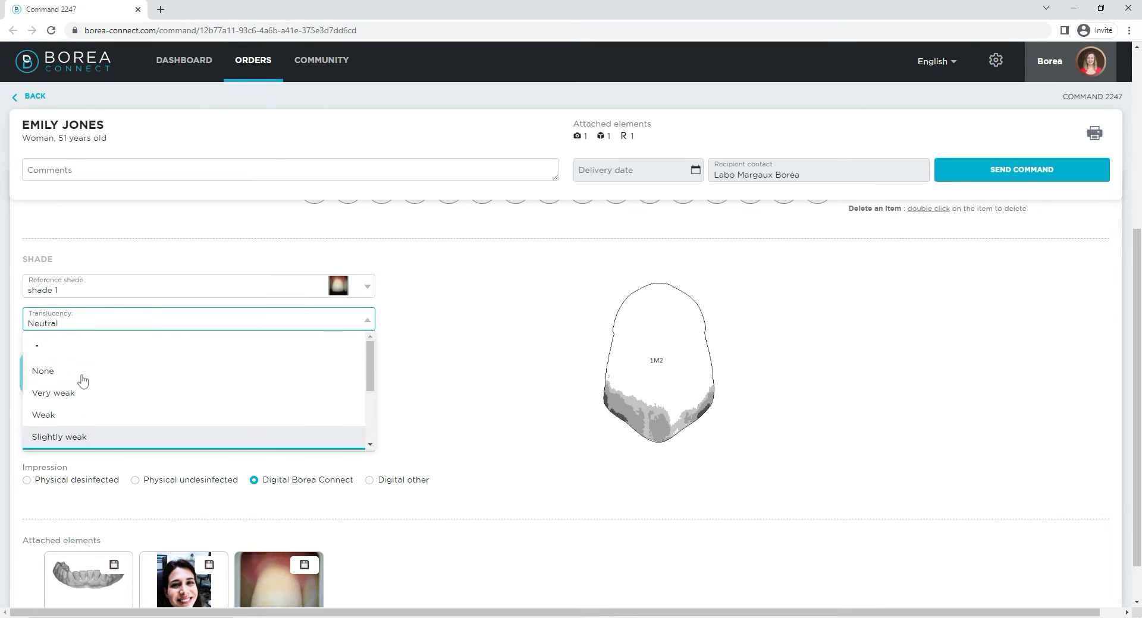
click(100, 324)
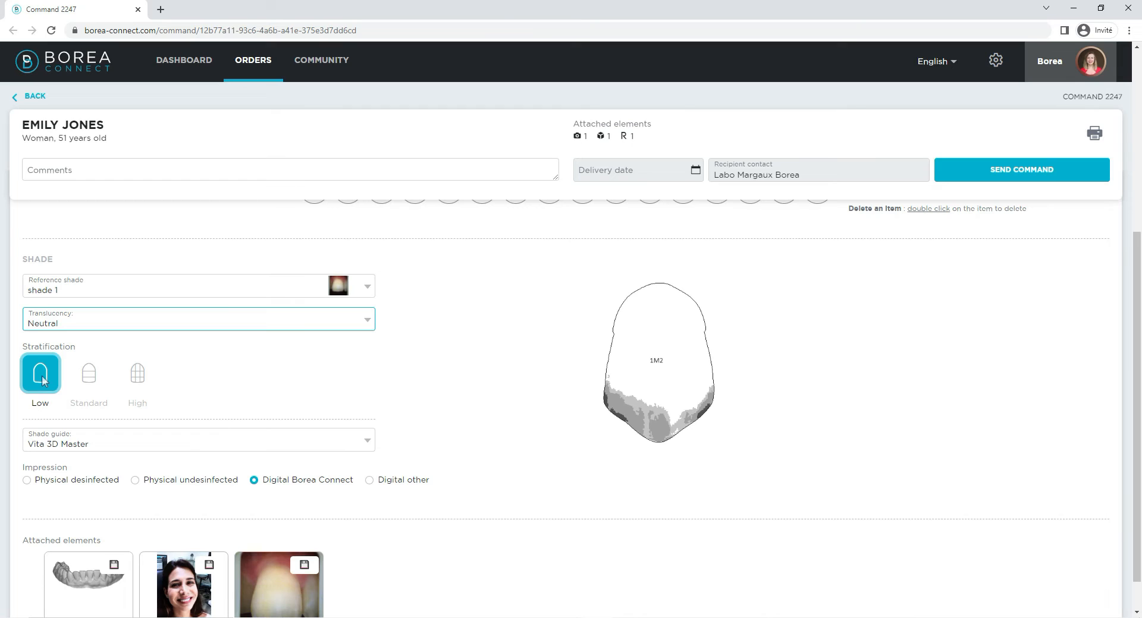
- Try the Standard stratification, set it to High, and check the available shade guides while keeping Vita 3D Master
click(90, 376)
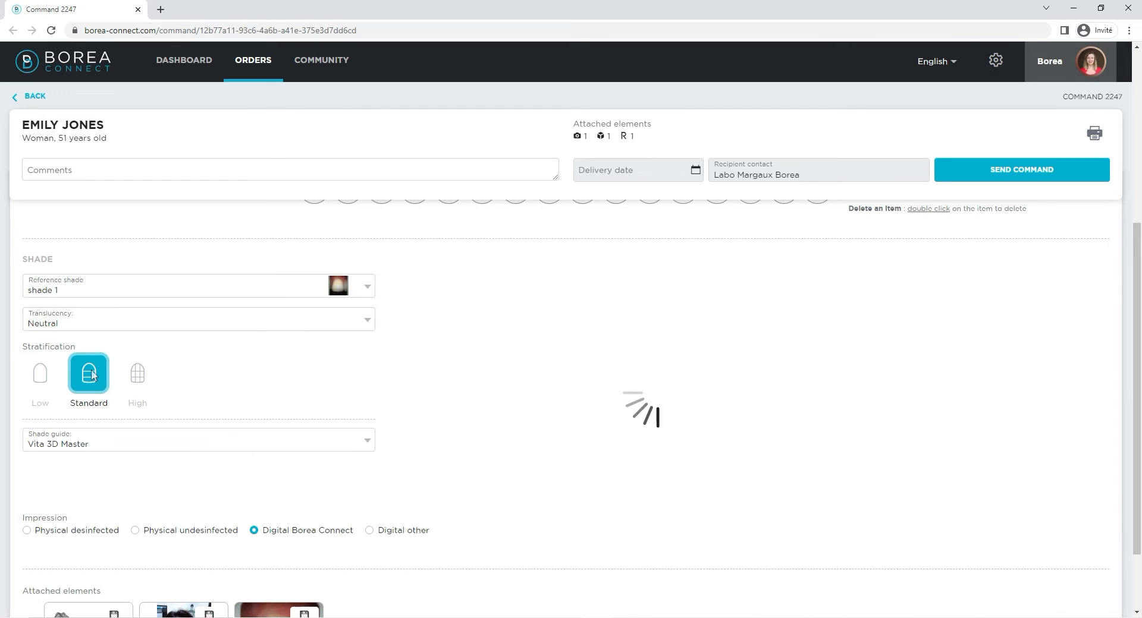
click(133, 378)
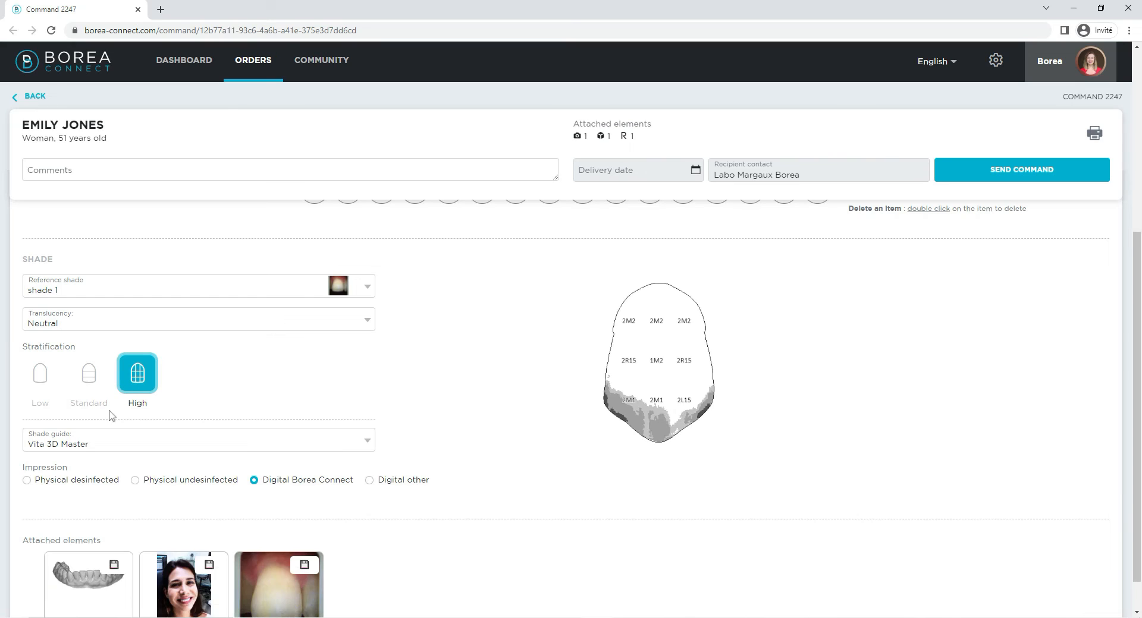
click(171, 440)
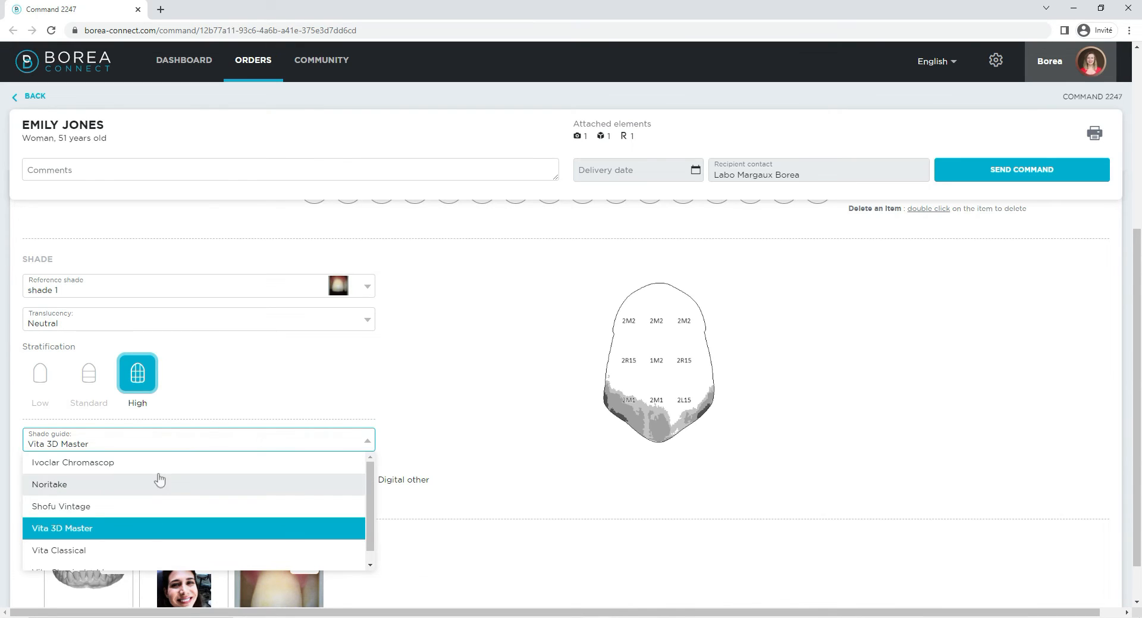
click(173, 446)
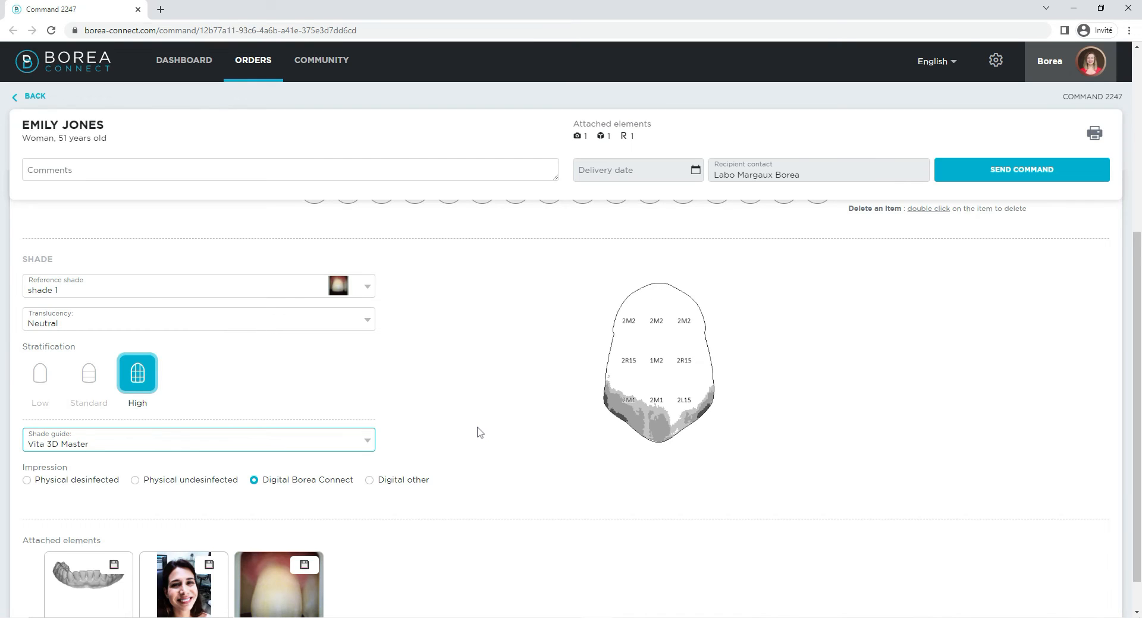
- View the patient's portrait photo from the attached elements at full size and close it
scroll(479, 432, down, 1)
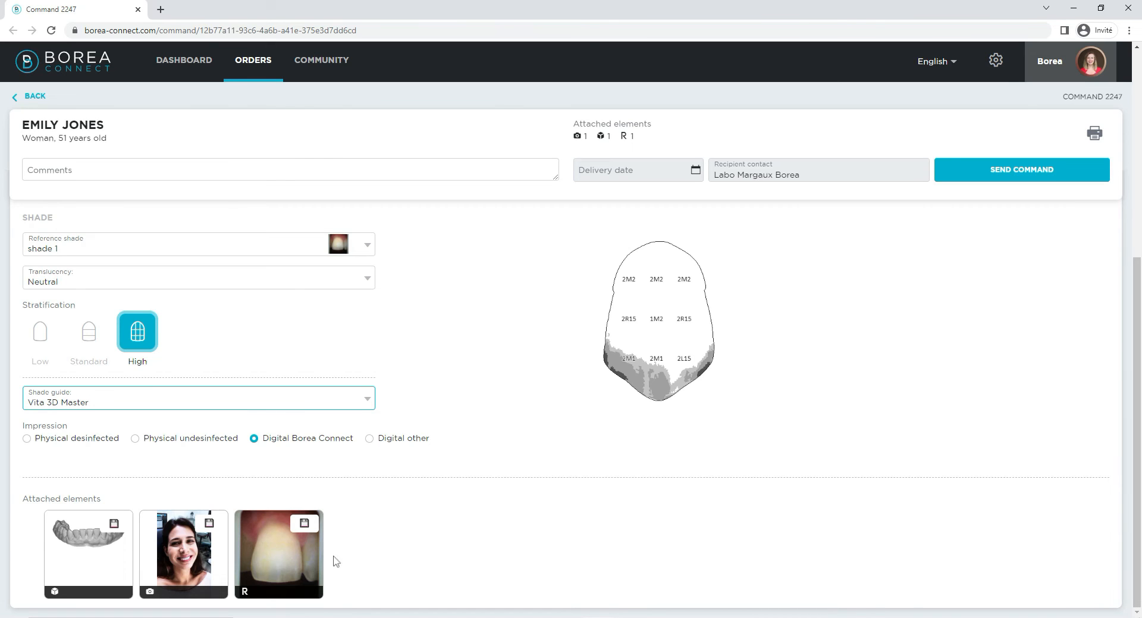
click(201, 539)
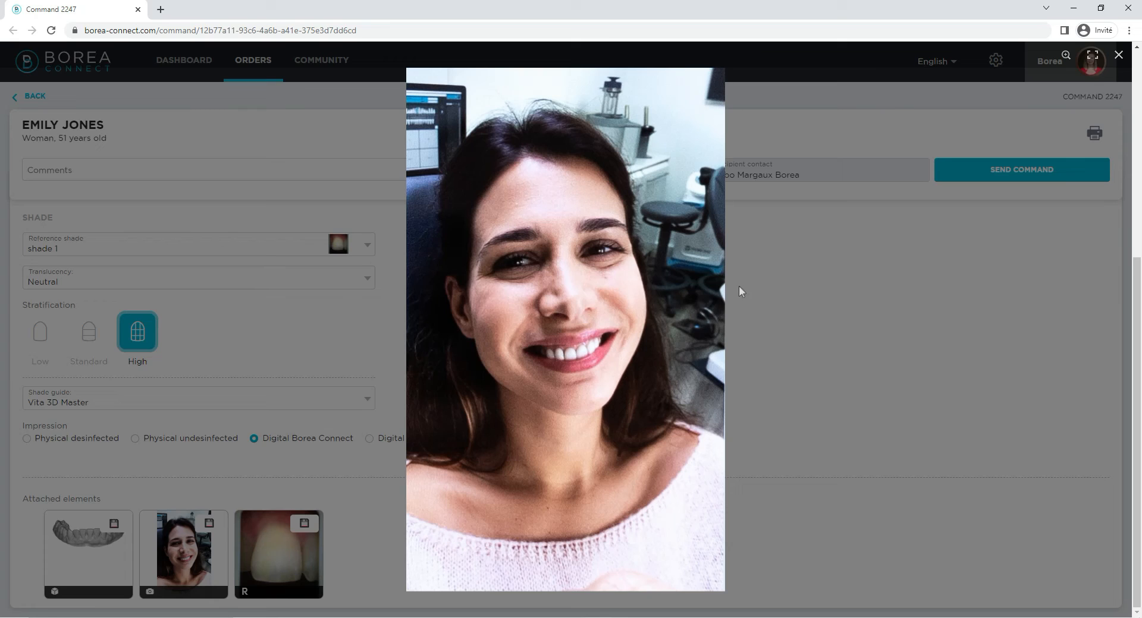
click(755, 336)
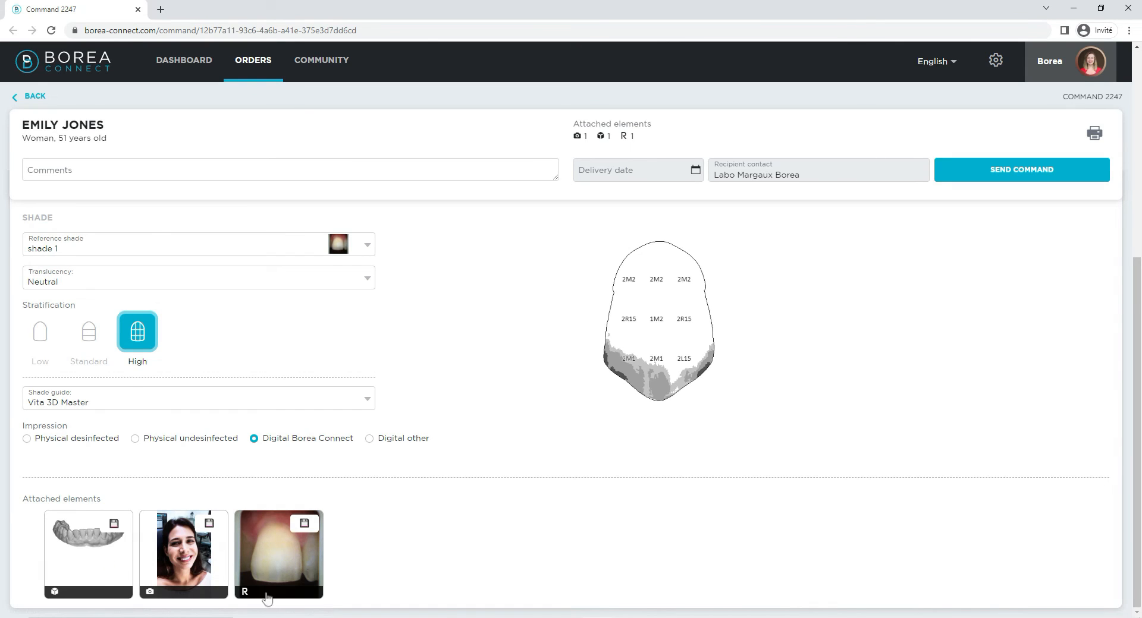
- Open the attached tooth shade image in the shade viewer and examine its one-zone, three-zone, nine-zone, detailed map and translucency views
click(320, 560)
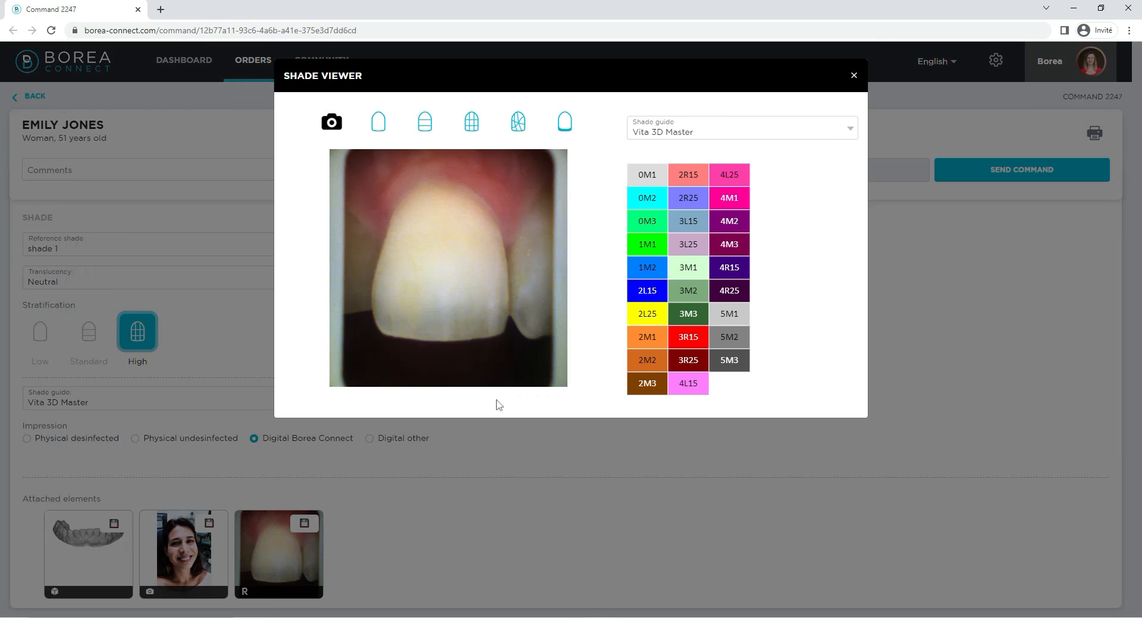
click(378, 122)
click(428, 122)
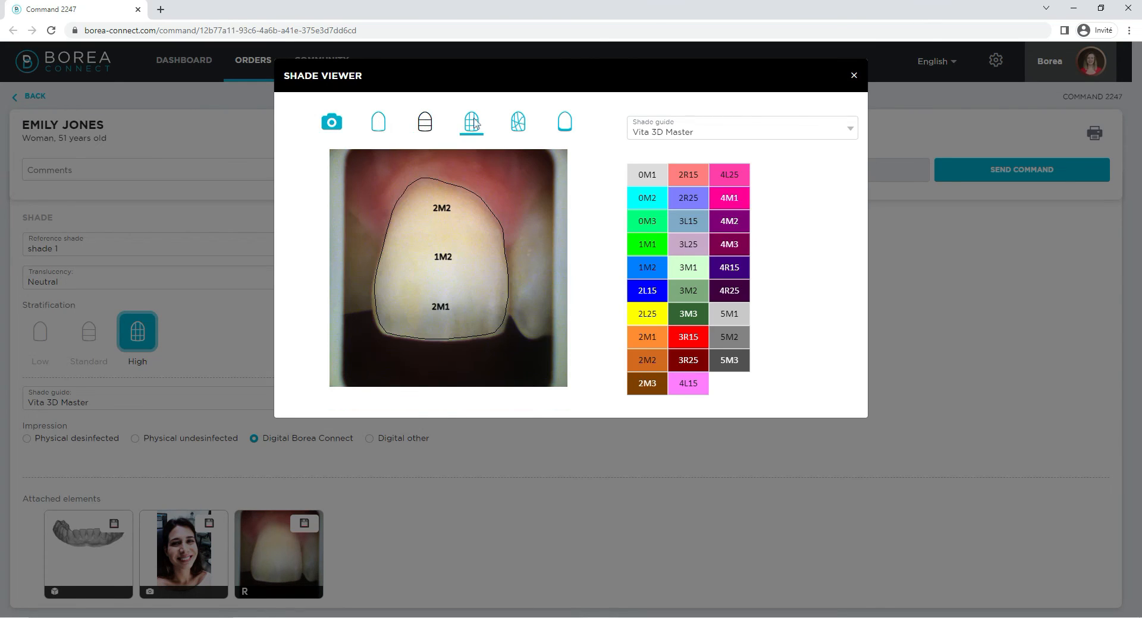
click(474, 124)
click(506, 135)
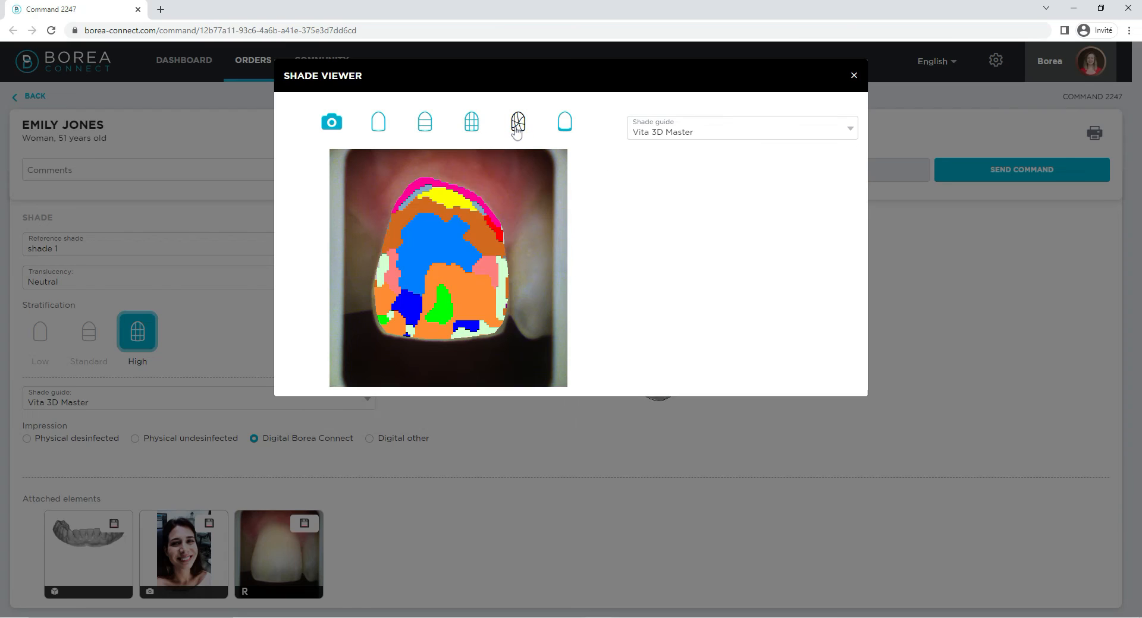
click(564, 126)
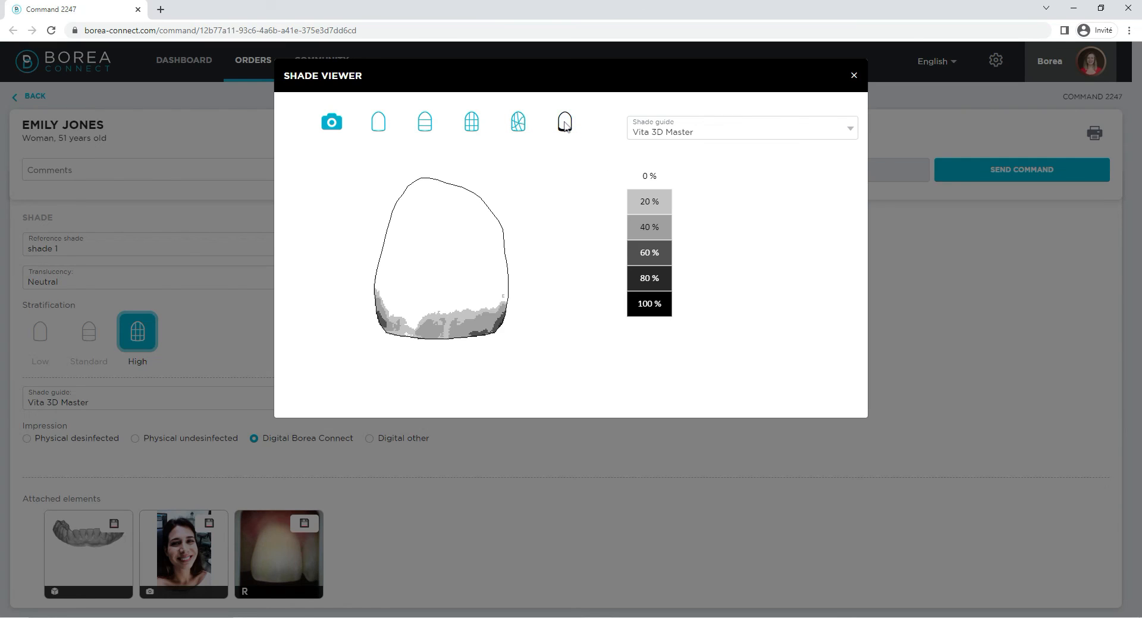
- Compare the tooth's detailed shade map in the Noritake, Shofu Vintage and Vita 3D Master guides, and close the shade viewer
click(519, 132)
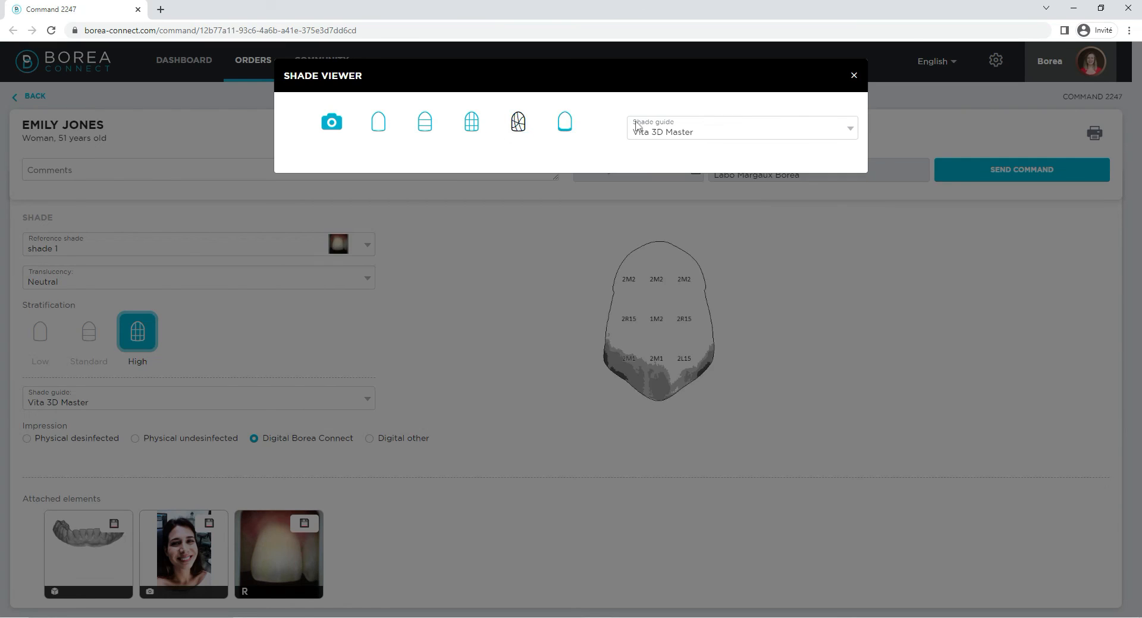
click(665, 128)
click(657, 172)
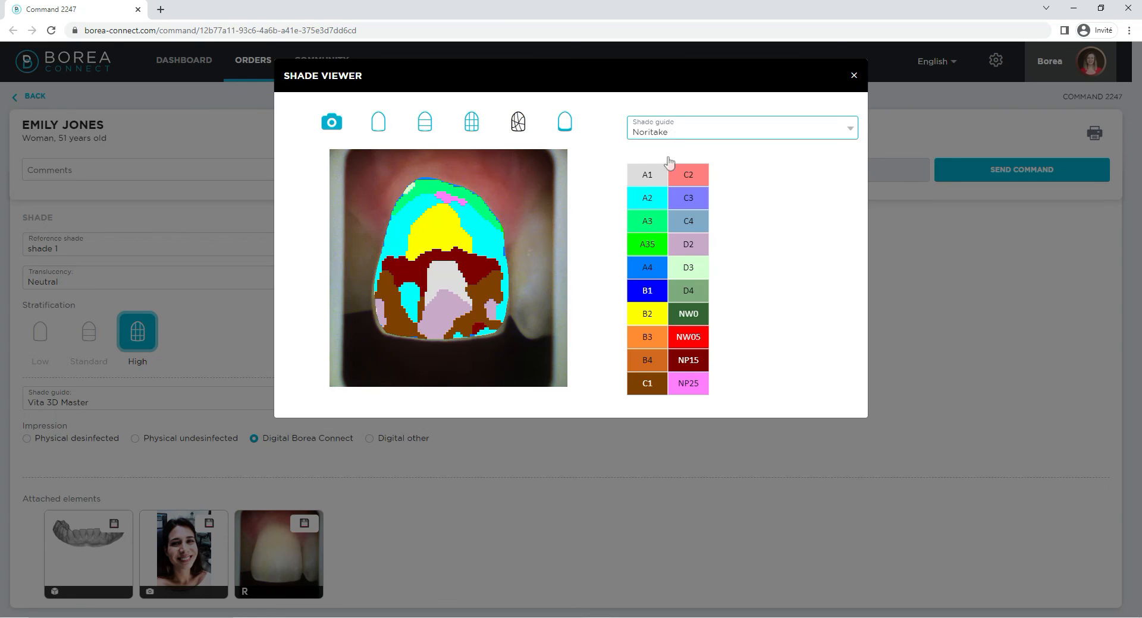
click(678, 132)
click(659, 195)
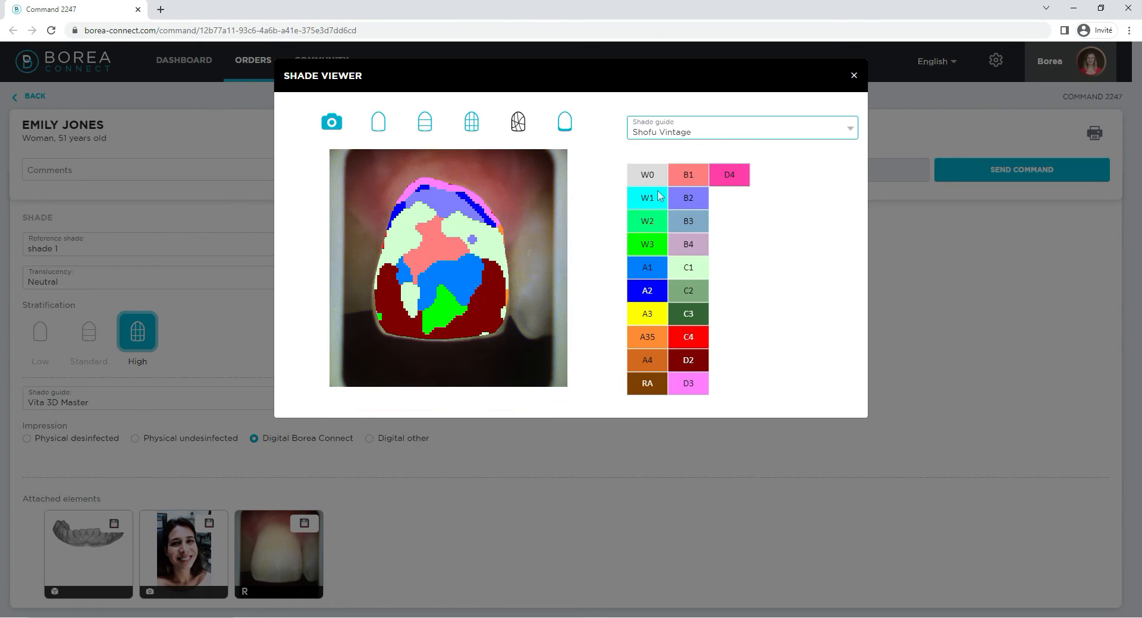
click(677, 132)
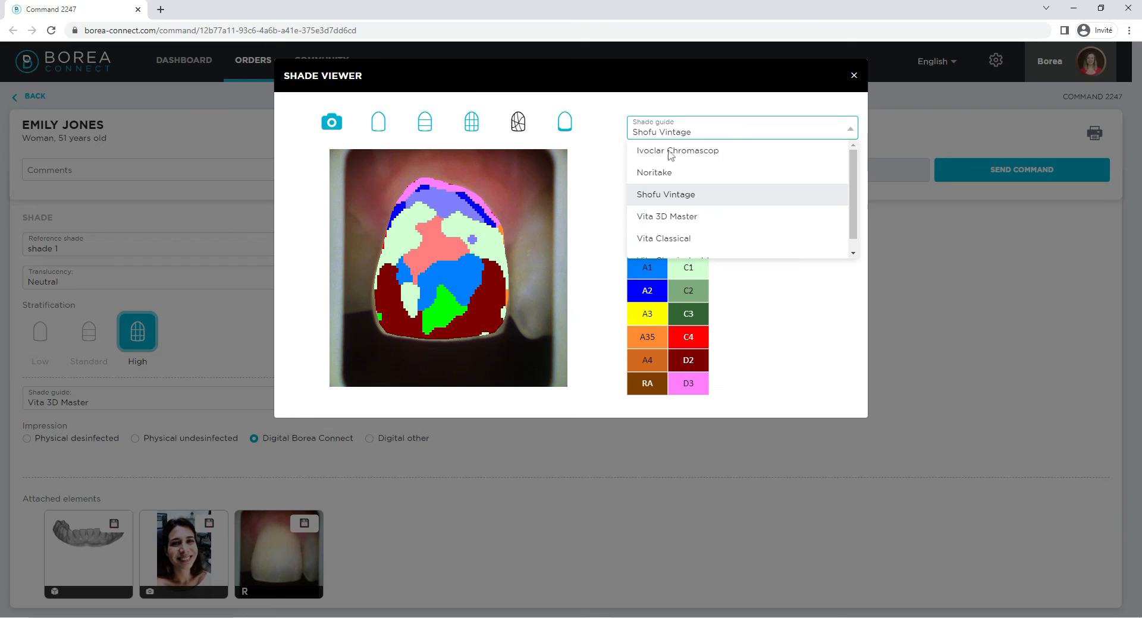
click(657, 217)
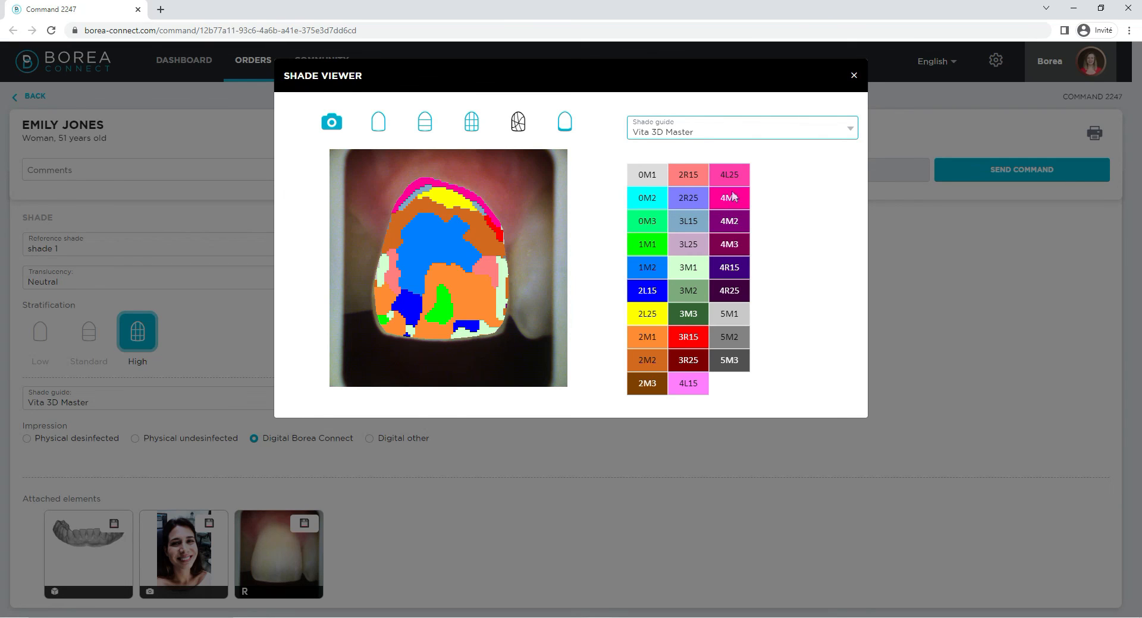
click(854, 76)
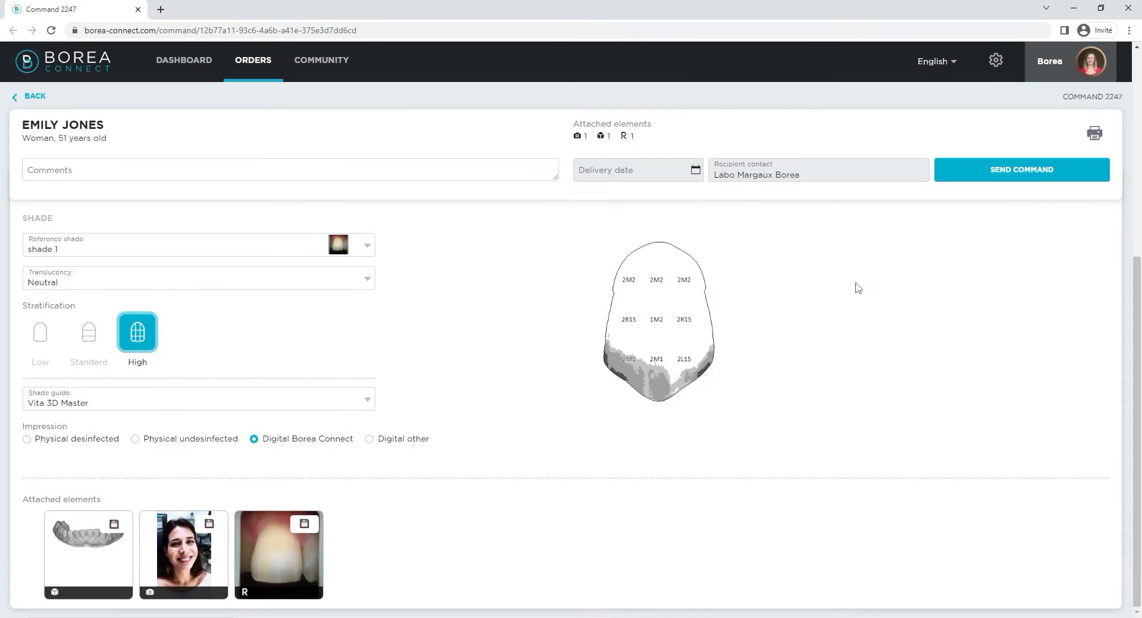
- Open the printable PDF version of the order and review its production teeth, impression and shade pages
scroll(856, 292, up, 5)
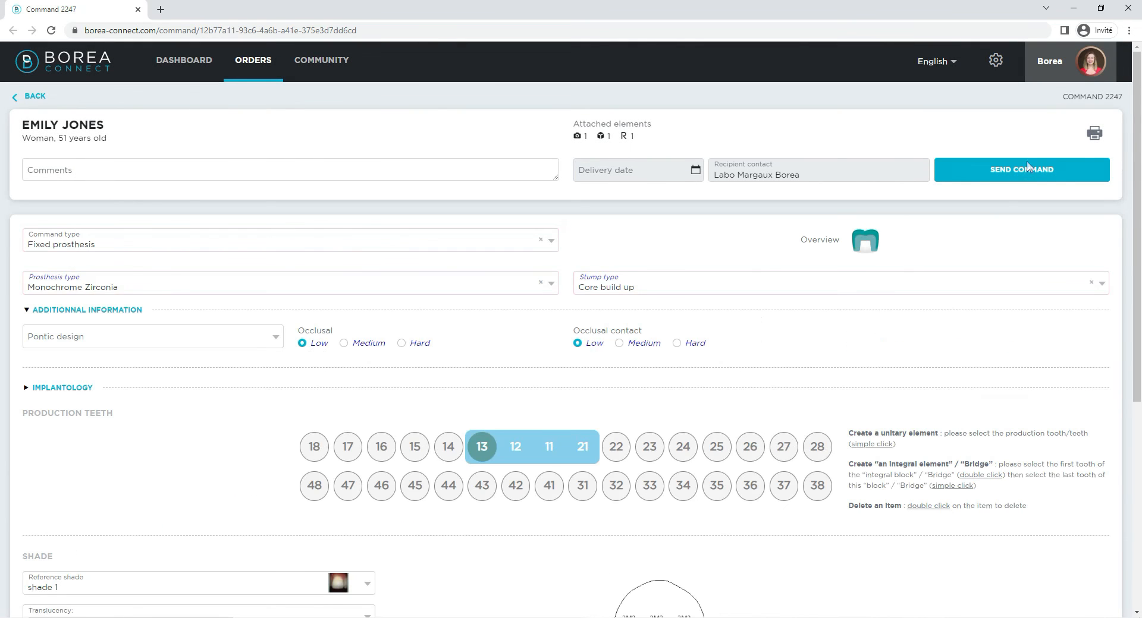
click(1095, 136)
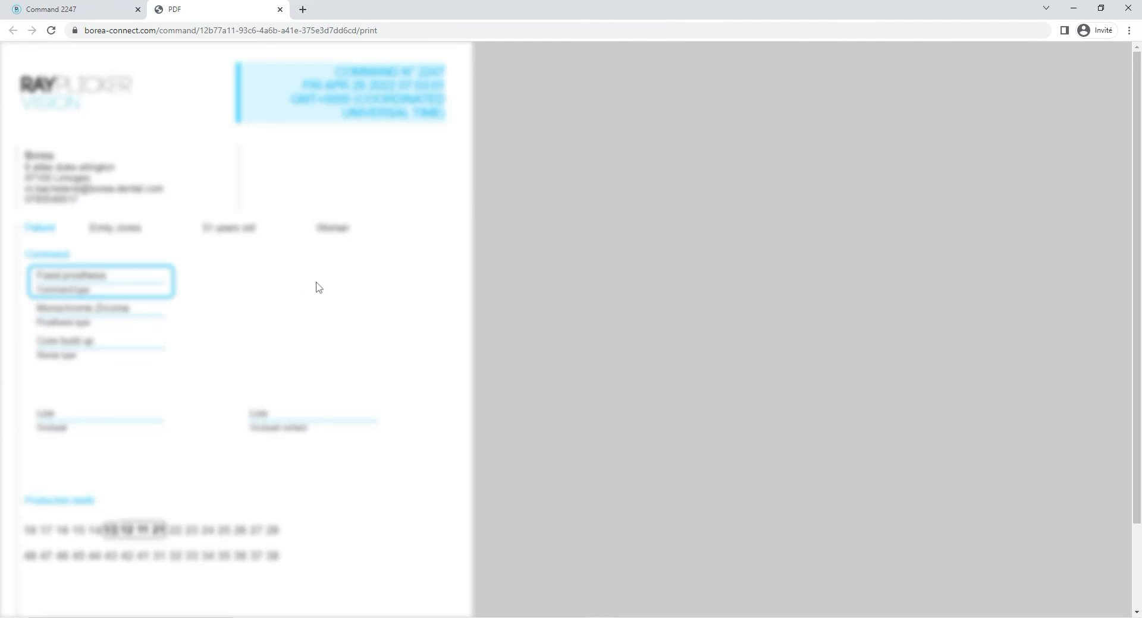
scroll(317, 276, down, 12)
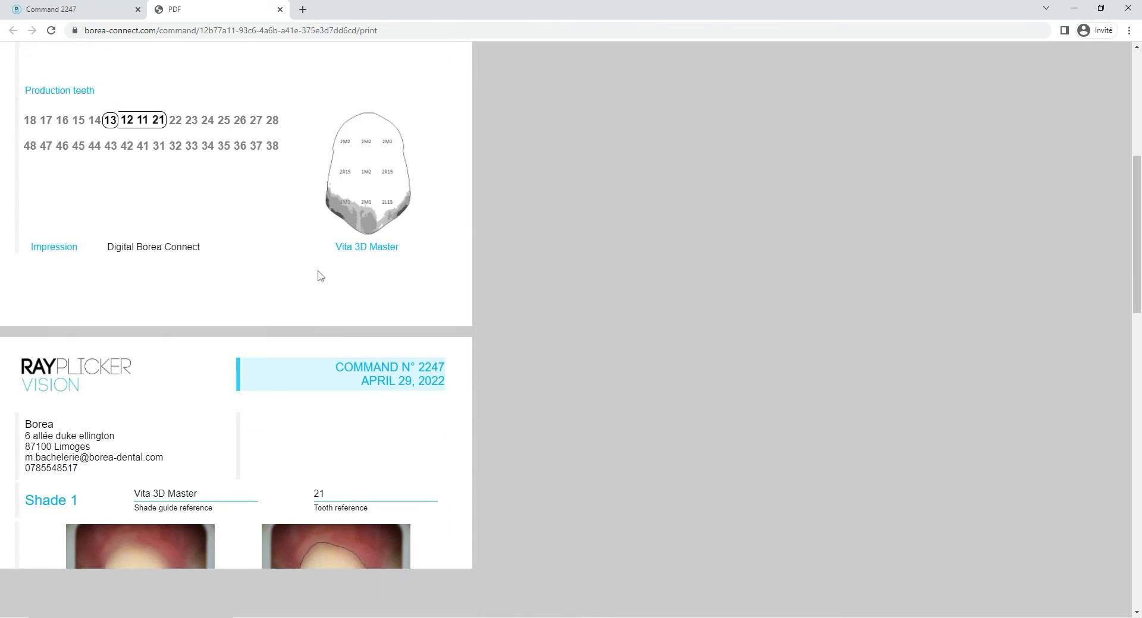
- Return to the order form and send the order to the laboratory with the patient's personal data transmission authorized
click(89, 9)
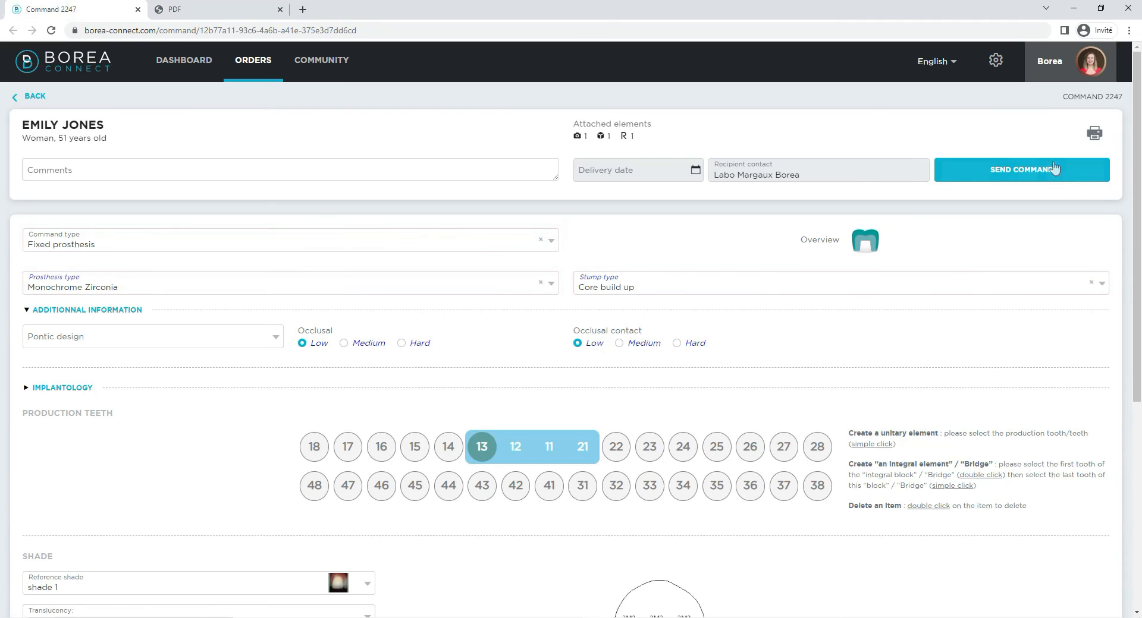
click(1022, 170)
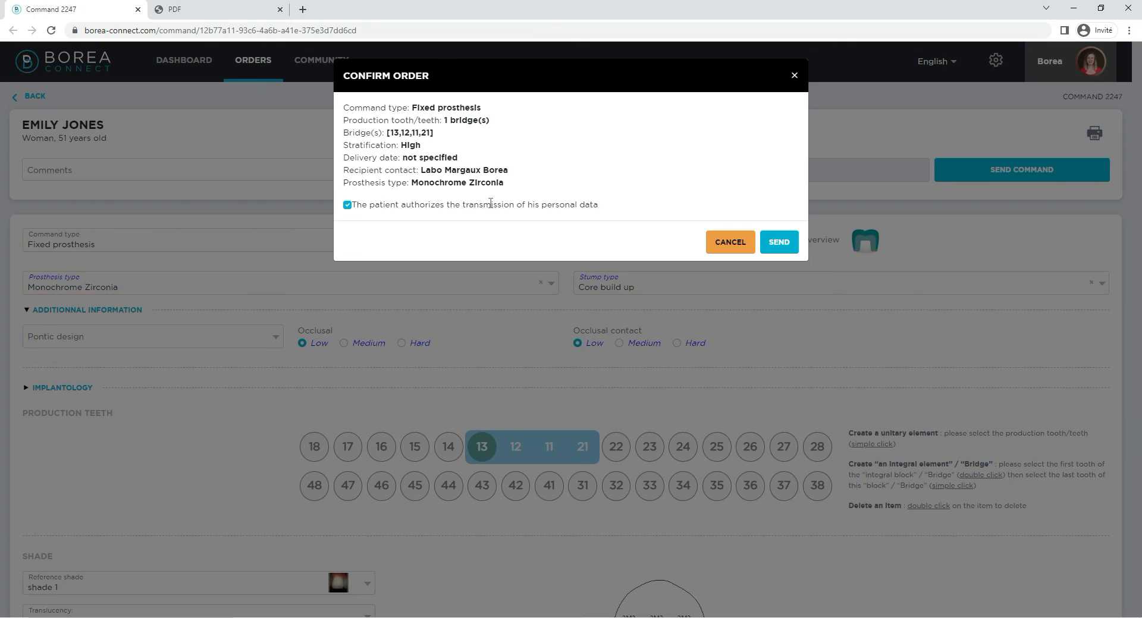
click(776, 243)
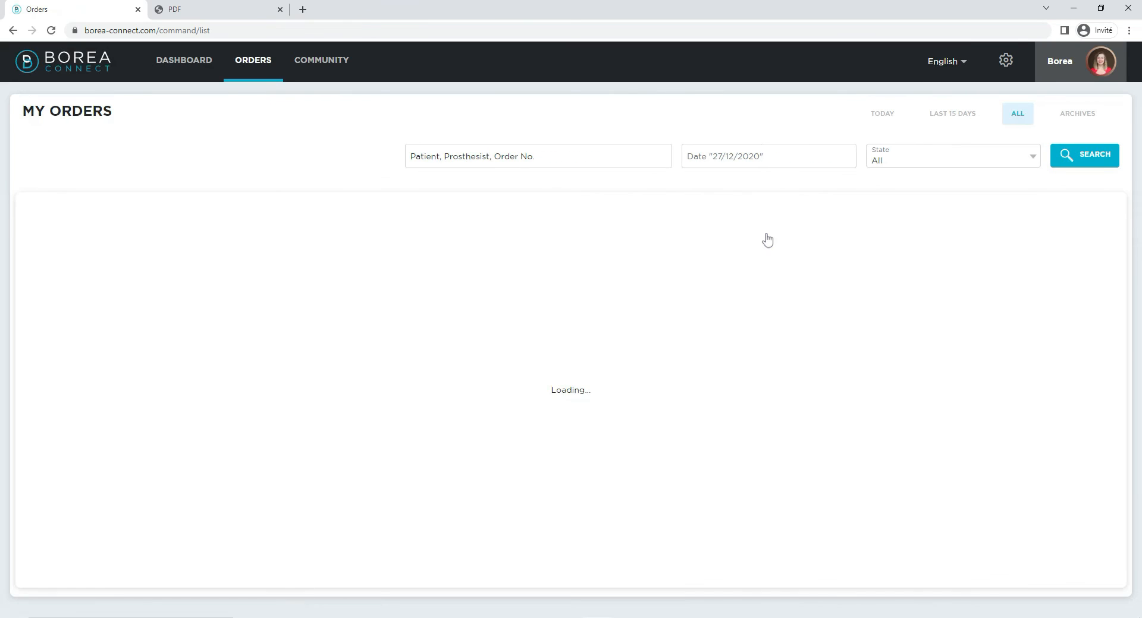